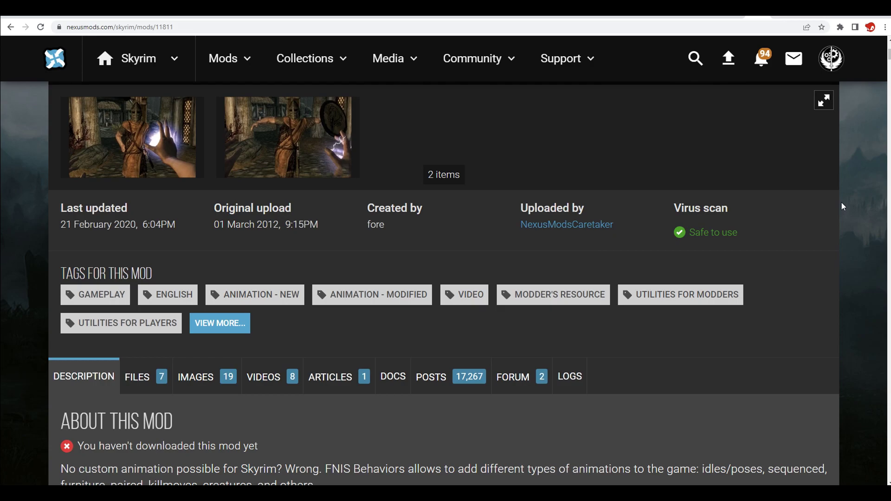
{"action": "scroll", "coordinate": [841, 201], "scroll_direction": "up", "scroll_amount": 2}
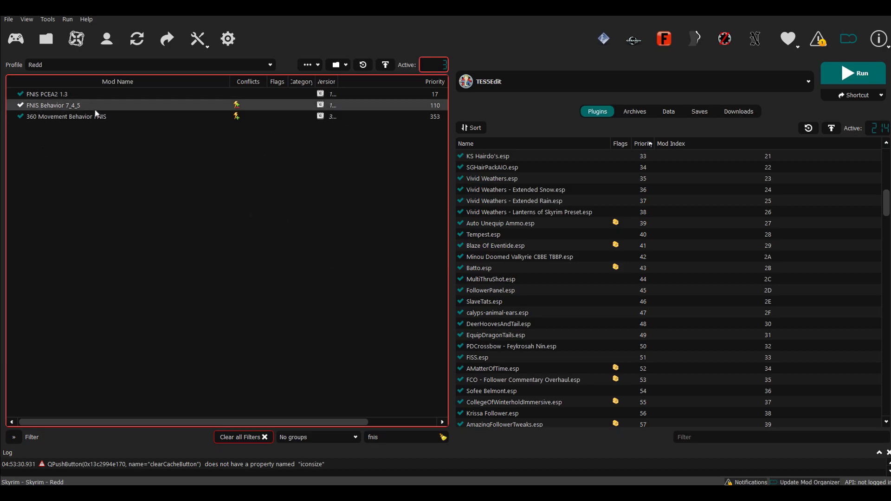
{"action": "left_click", "coordinate": [10, 20]}
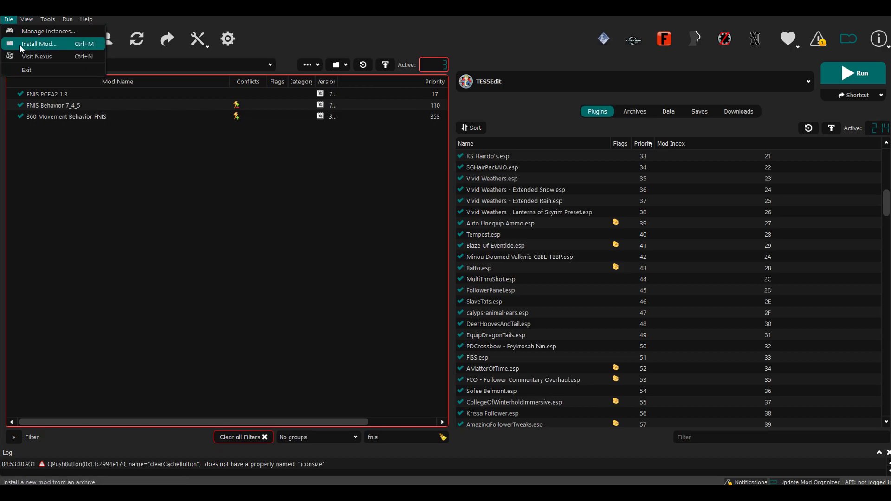
{"action": "left_click", "coordinate": [214, 191]}
Open the FNIS Behavior 7_4_5 mod's folder in File Explorer and go to tools\GenerateFNIS_for_Users.
{"action": "left_click", "coordinate": [65, 106]}
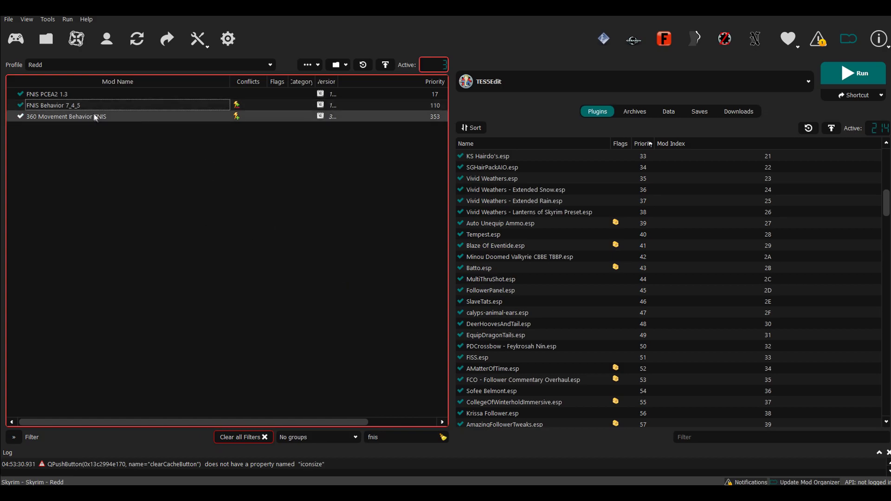
{"action": "right_click", "coordinate": [62, 104]}
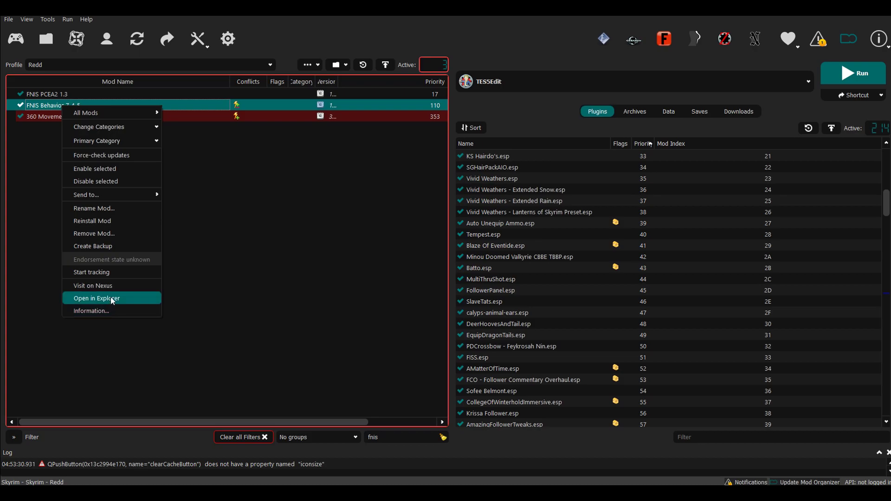
{"action": "left_click", "coordinate": [111, 298]}
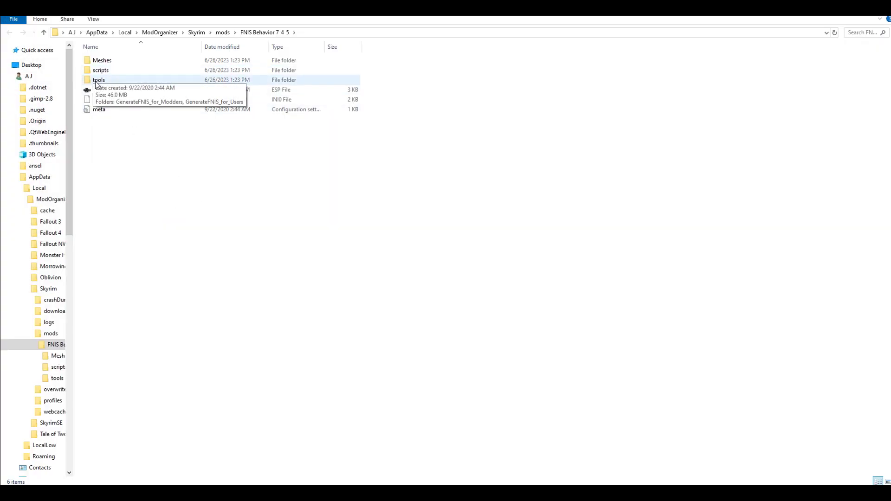
{"action": "double_click", "coordinate": [97, 80]}
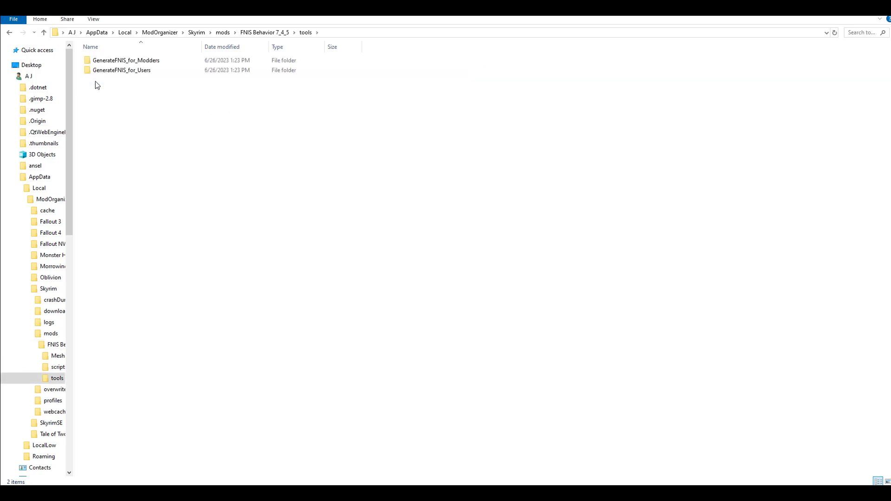
{"action": "double_click", "coordinate": [124, 75]}
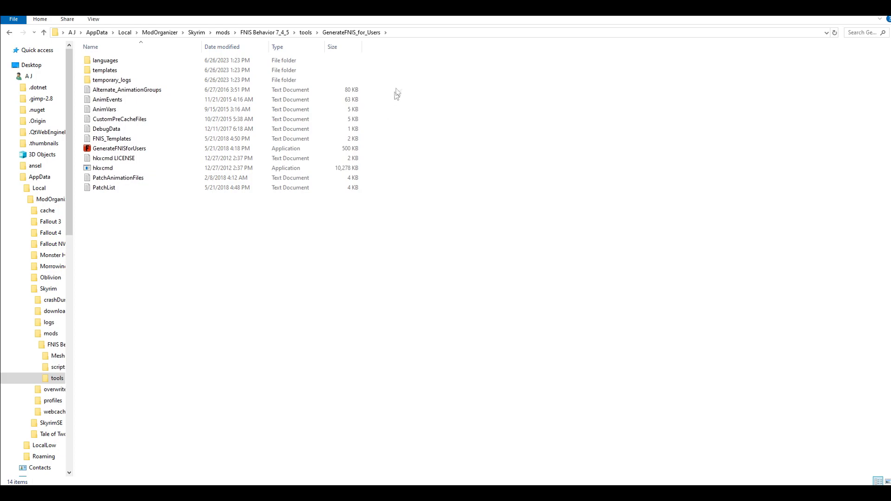
Copy the full path of the GenerateFNIS_for_Users folder and return to Mod Organizer.
{"action": "left_click", "coordinate": [385, 33]}
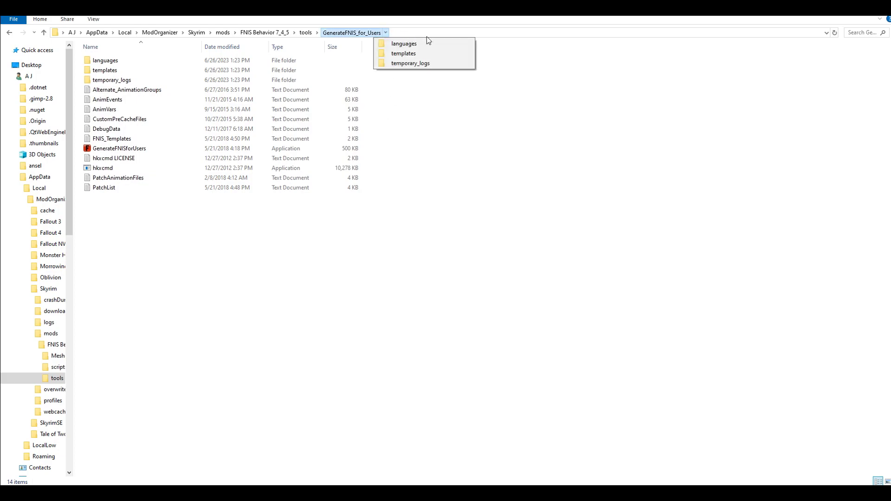
{"action": "left_click", "coordinate": [427, 35]}
{"action": "right_click", "coordinate": [408, 31]}
{"action": "left_click", "coordinate": [430, 59]}
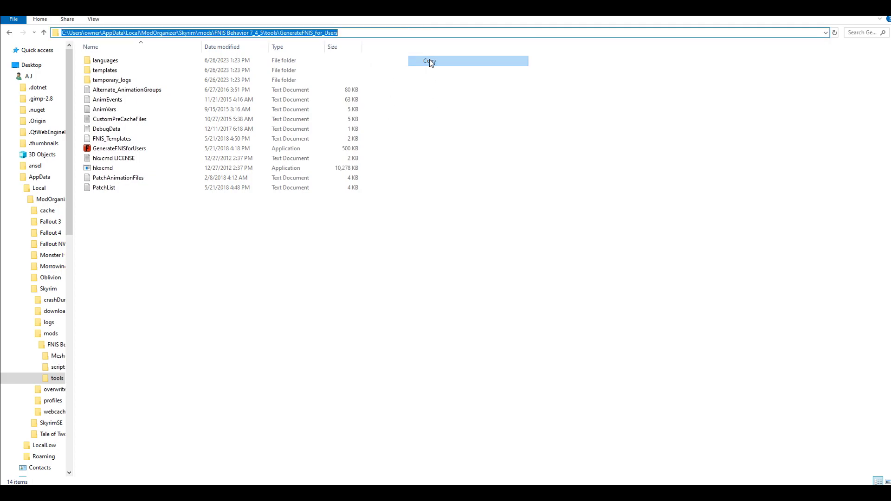
{"action": "left_click", "coordinate": [402, 243]}
{"action": "left_click", "coordinate": [384, 485]}
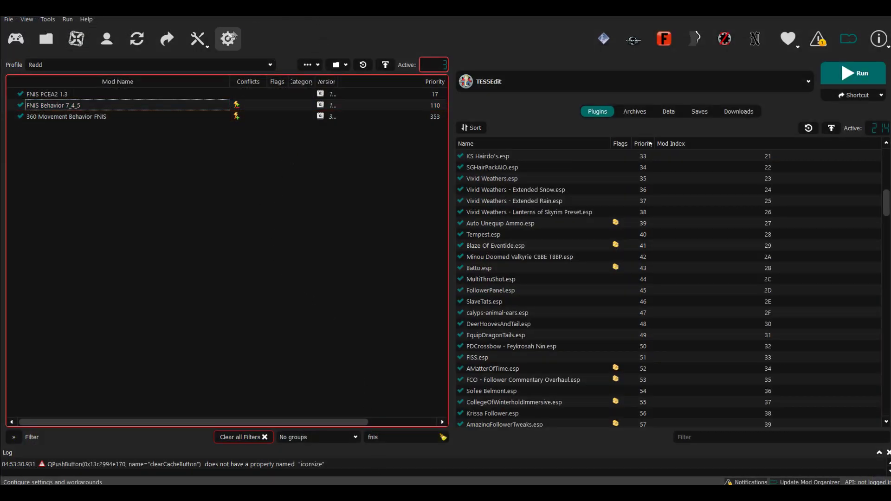
Add a new executable from file, choosing GenerateFNISforUsers in the folder at the copied path.
{"action": "left_click", "coordinate": [165, 42]}
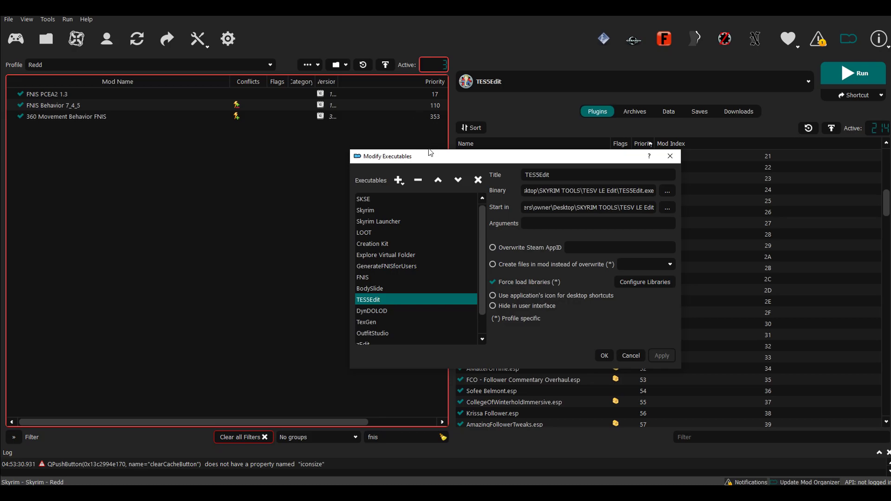
{"action": "left_click", "coordinate": [399, 181]}
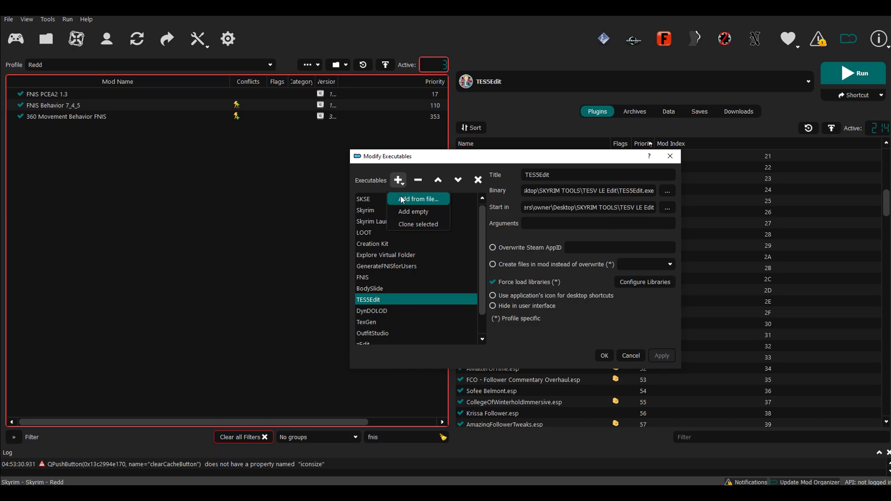
{"action": "left_click", "coordinate": [402, 200]}
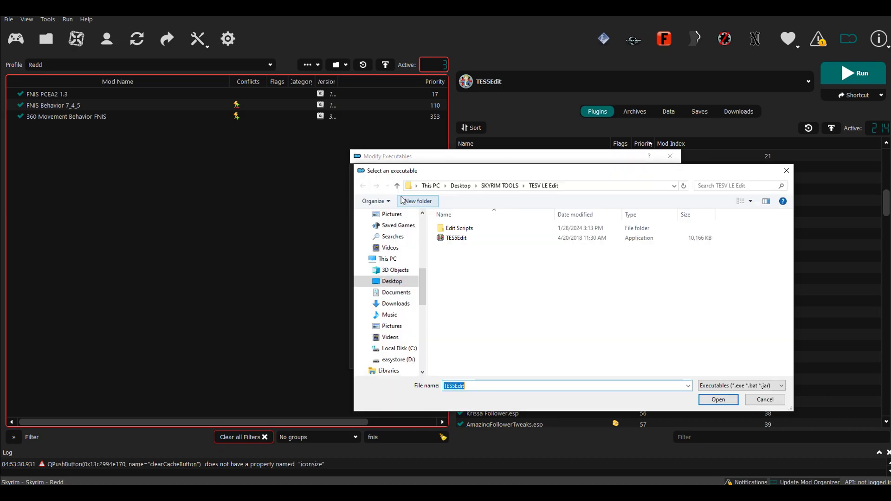
{"action": "left_click", "coordinate": [584, 185]}
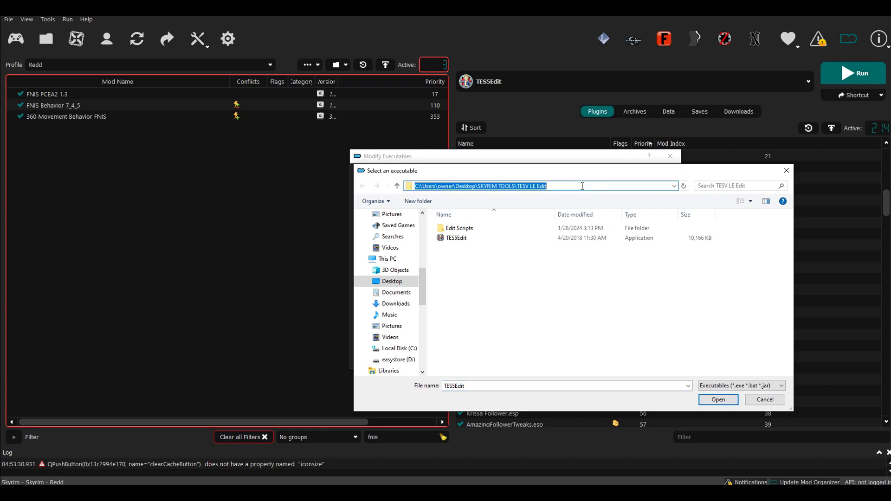
{"action": "right_click", "coordinate": [557, 186]}
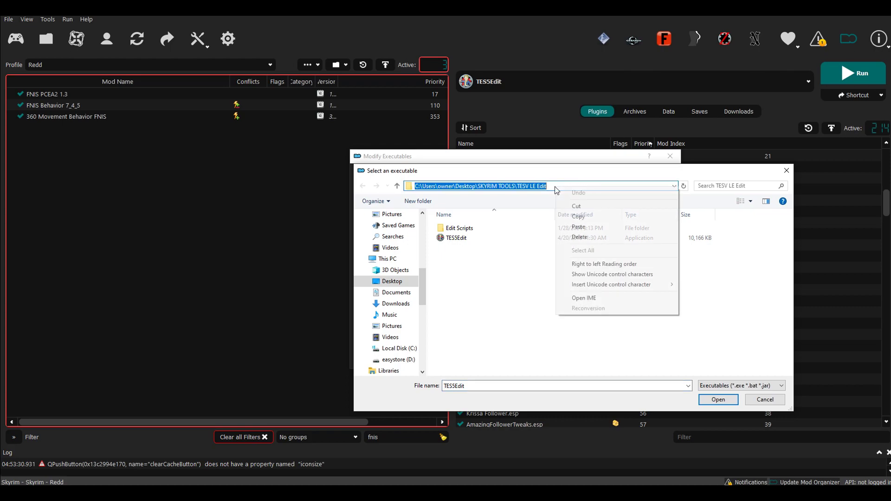
{"action": "left_click", "coordinate": [593, 232]}
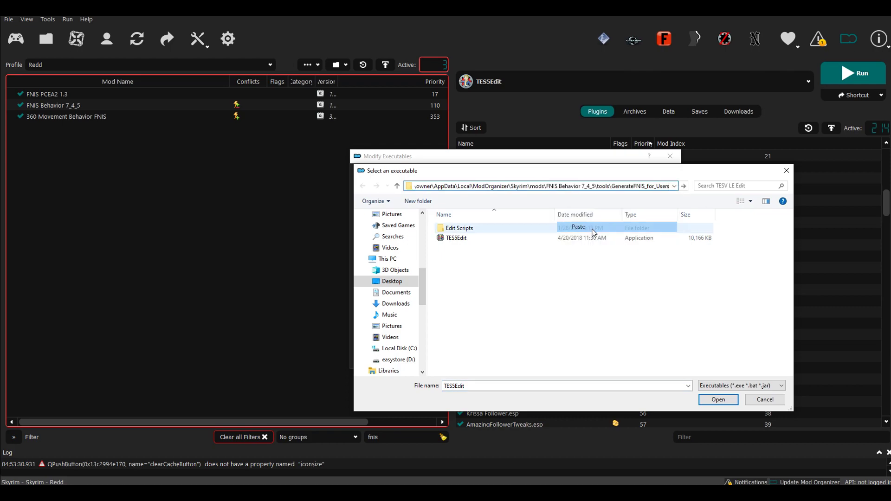
{"action": "left_click", "coordinate": [686, 187]}
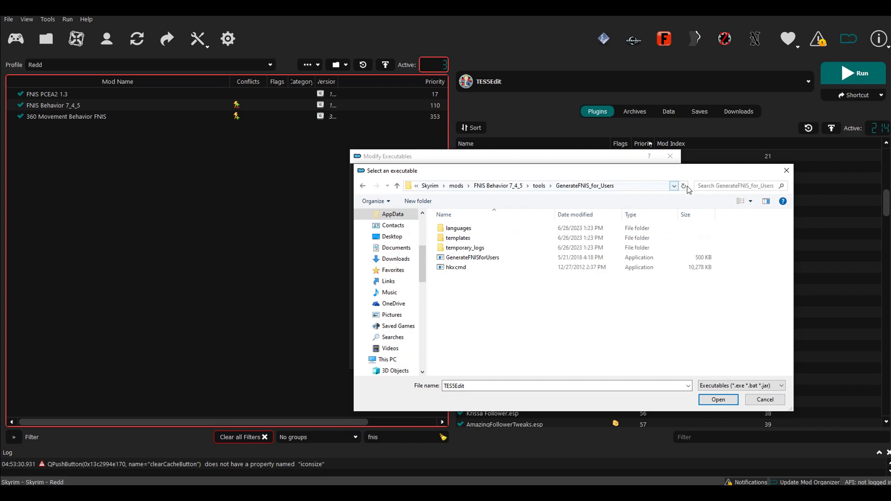
{"action": "double_click", "coordinate": [478, 259]}
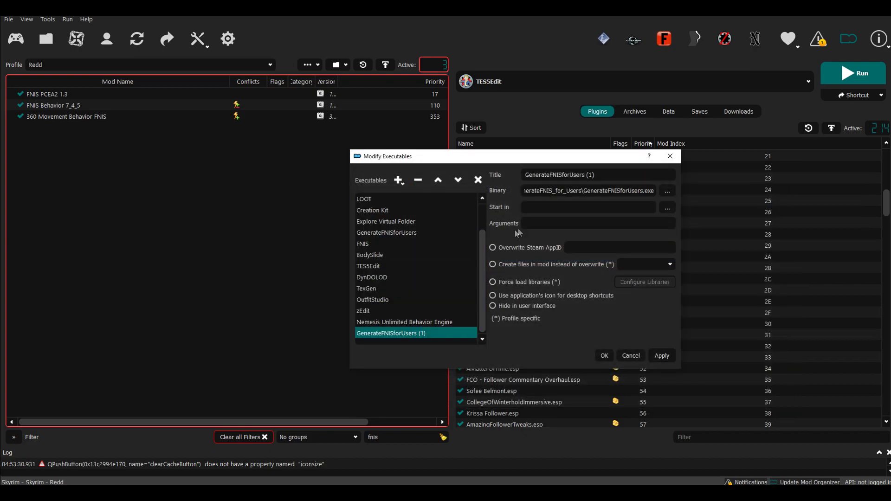
Change the new executable's title to "GenerateFNISforUsers tutorial".
{"action": "left_click", "coordinate": [598, 176]}
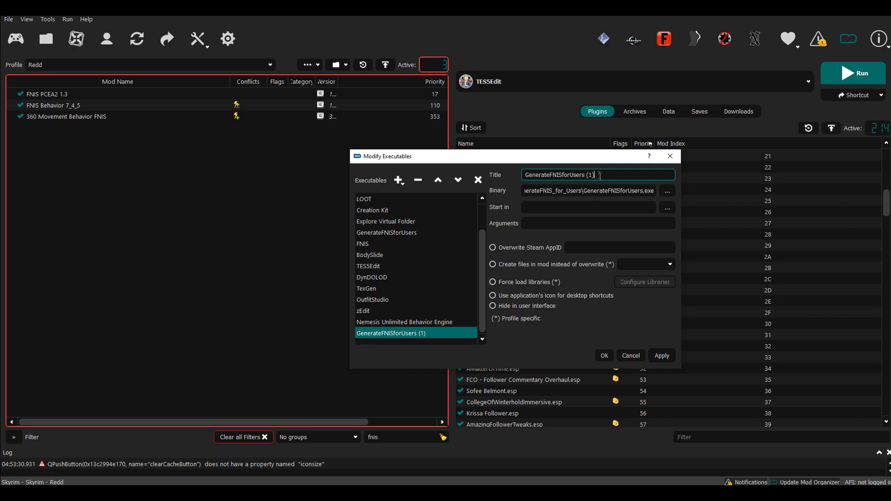
{"action": "key", "text": "BackSpace"}
{"action": "key", "text": "BackSpace"}
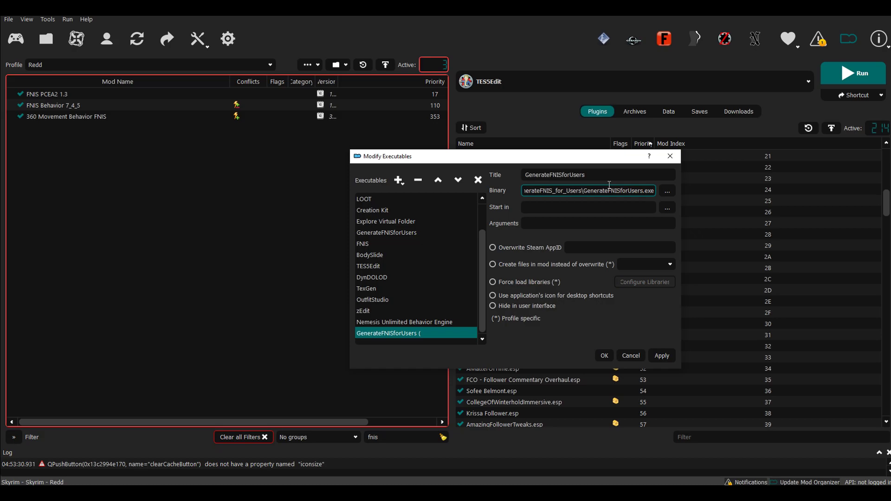
{"action": "type", "text": "tutorial"}
Set the new executable's start-in directory to the GenerateFNIS_for_Users folder and save the executable settings.
{"action": "left_click", "coordinate": [580, 208]}
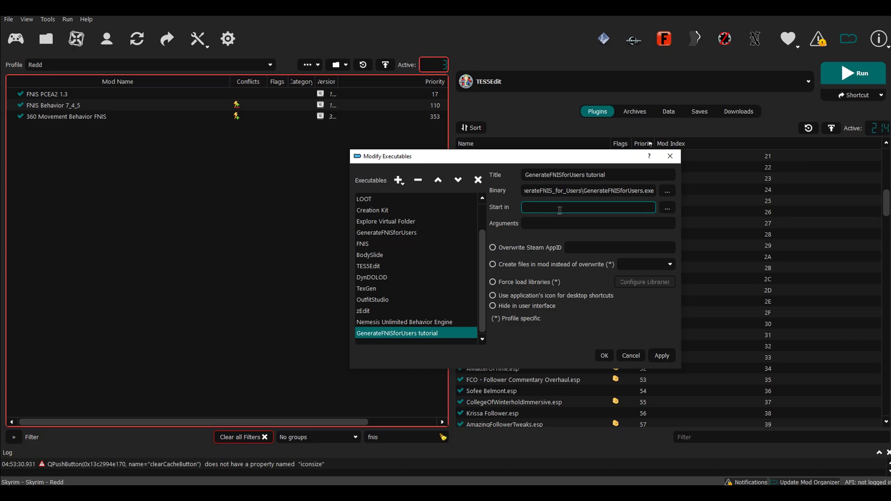
{"action": "left_click", "coordinate": [657, 209]}
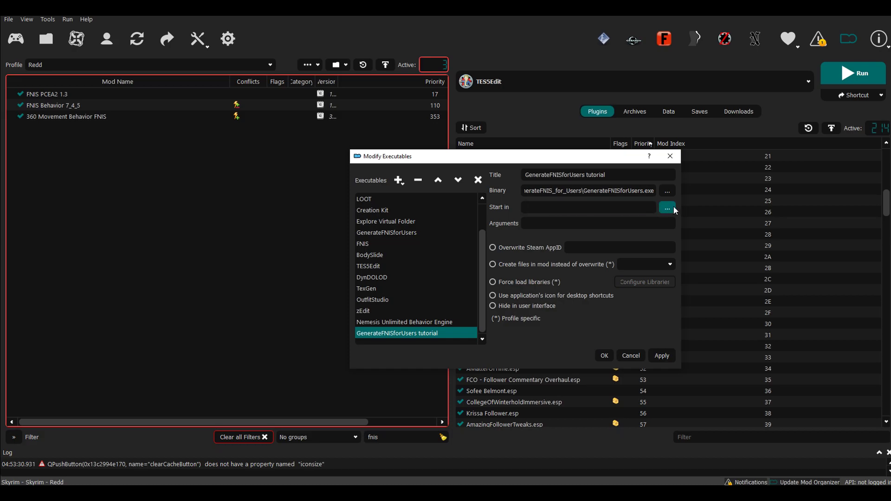
{"action": "left_click", "coordinate": [673, 207]}
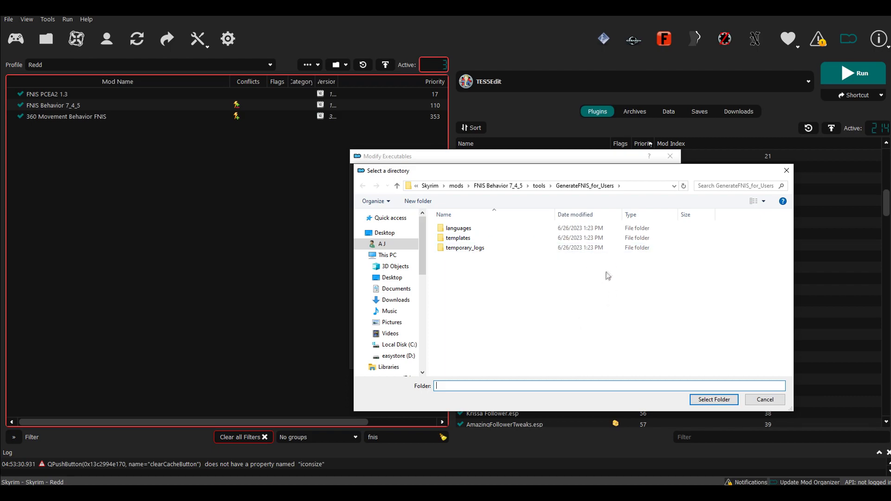
{"action": "left_click", "coordinate": [629, 188]}
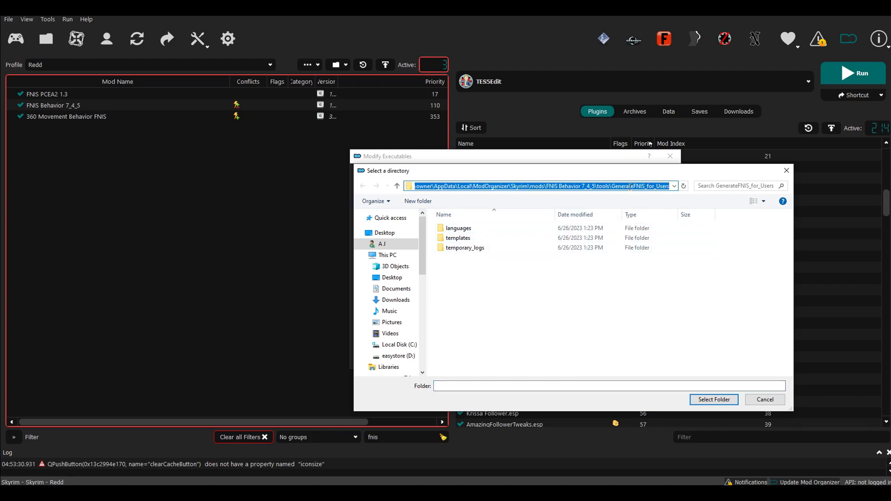
{"action": "left_click", "coordinate": [624, 284]}
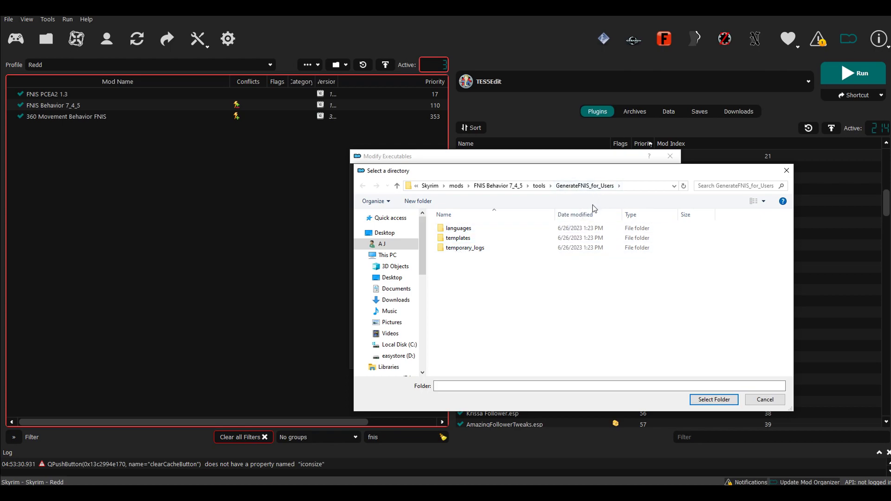
{"action": "left_click", "coordinate": [707, 401]}
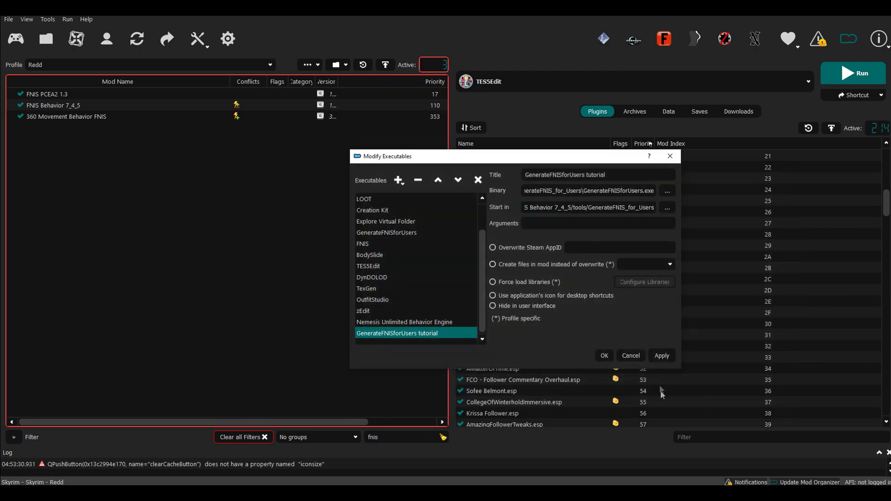
{"action": "left_click", "coordinate": [606, 355]}
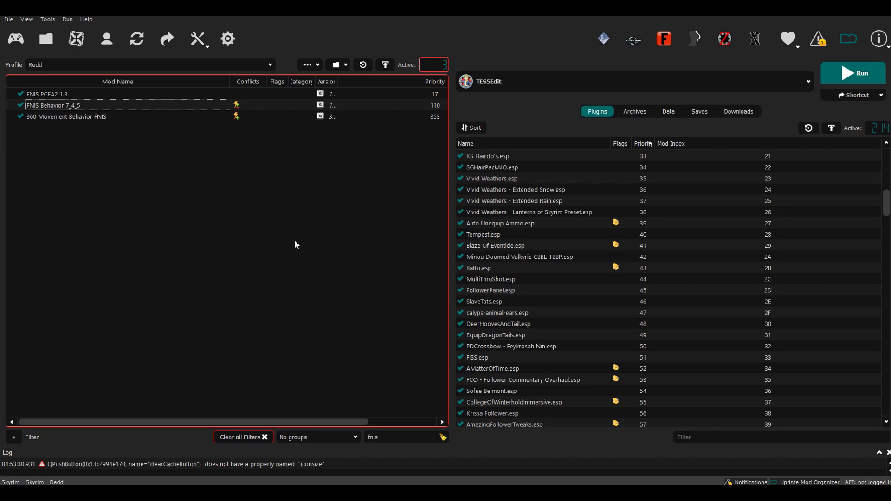
Choose GenerateFNISforUsers tutorial as the program to launch and run it.
{"action": "left_click", "coordinate": [508, 78]}
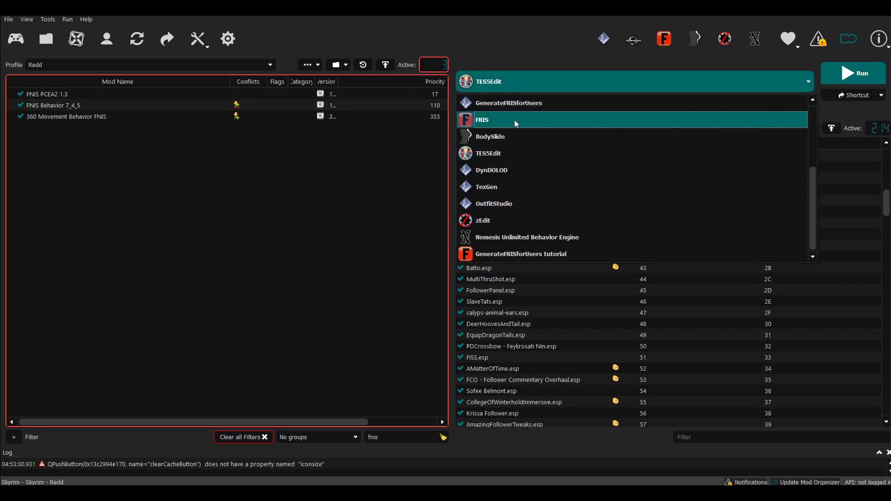
{"action": "left_click", "coordinate": [524, 254]}
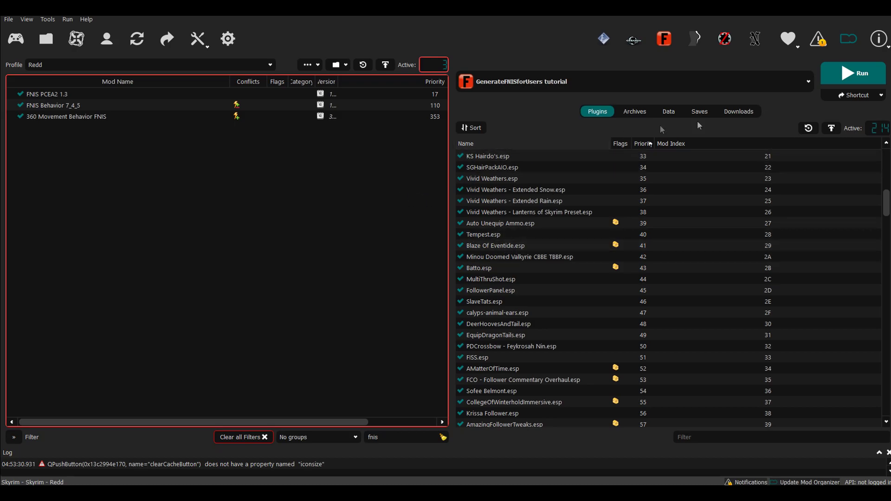
{"action": "left_click", "coordinate": [851, 71]}
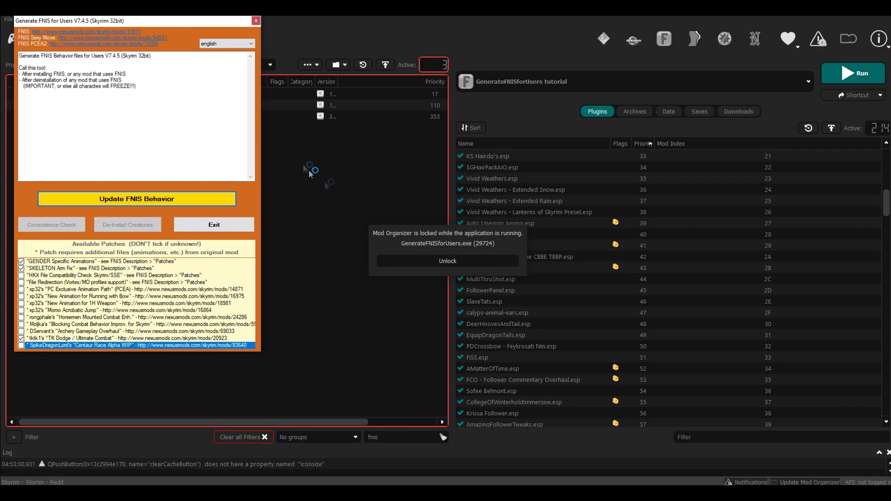
Update the FNIS behavior files with the current patch selection and exit the generator.
{"action": "left_click_drag", "start_coordinate": [128, 21], "coordinate": [194, 44]}
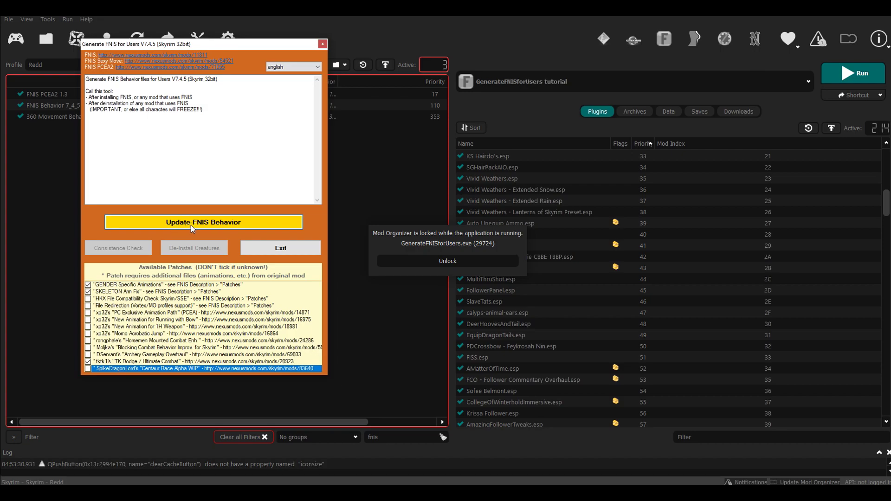
{"action": "left_click", "coordinate": [190, 225]}
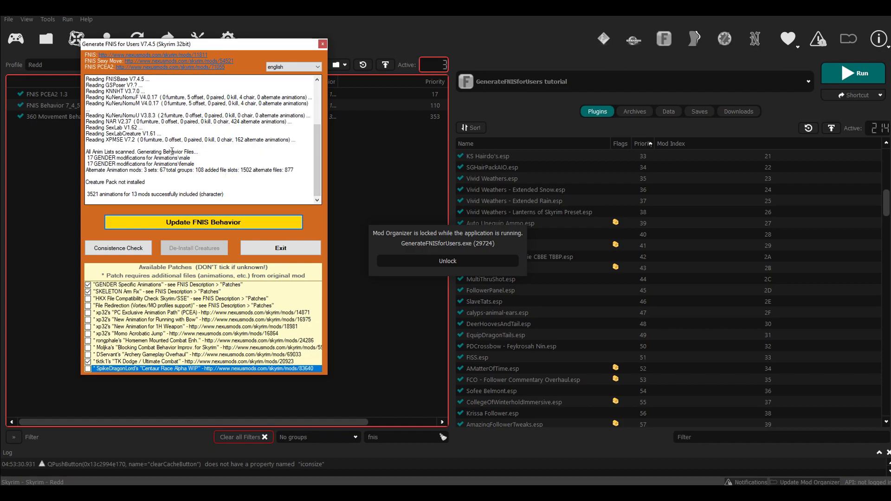
{"action": "left_click", "coordinate": [280, 249]}
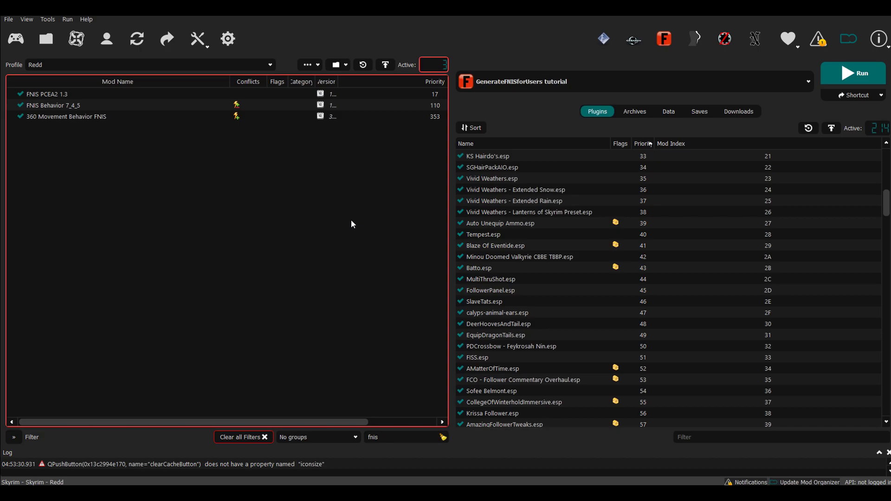
Run GenerateFNISforUsers tutorial again and close it without updating the behavior files.
{"action": "left_click", "coordinate": [840, 73]}
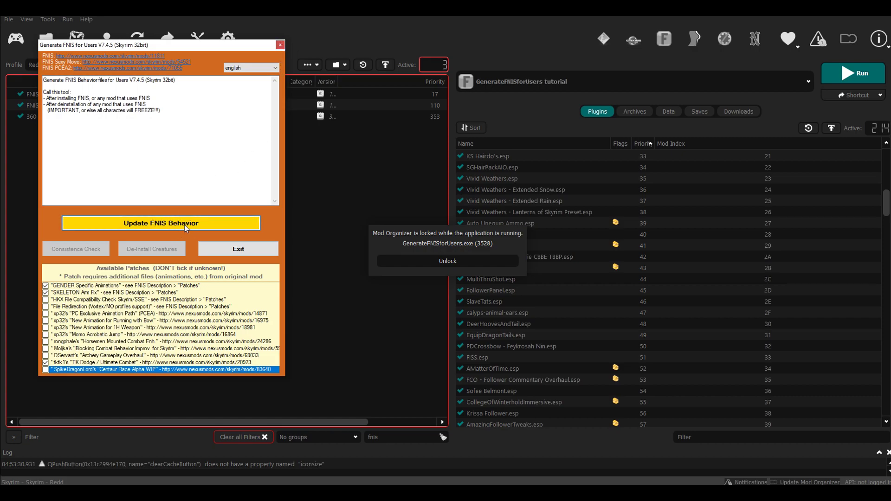
{"action": "left_click", "coordinate": [280, 45]}
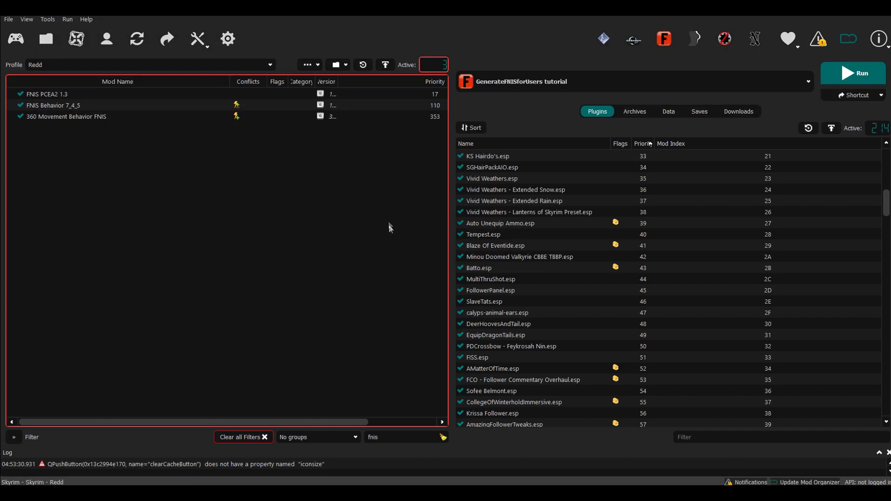